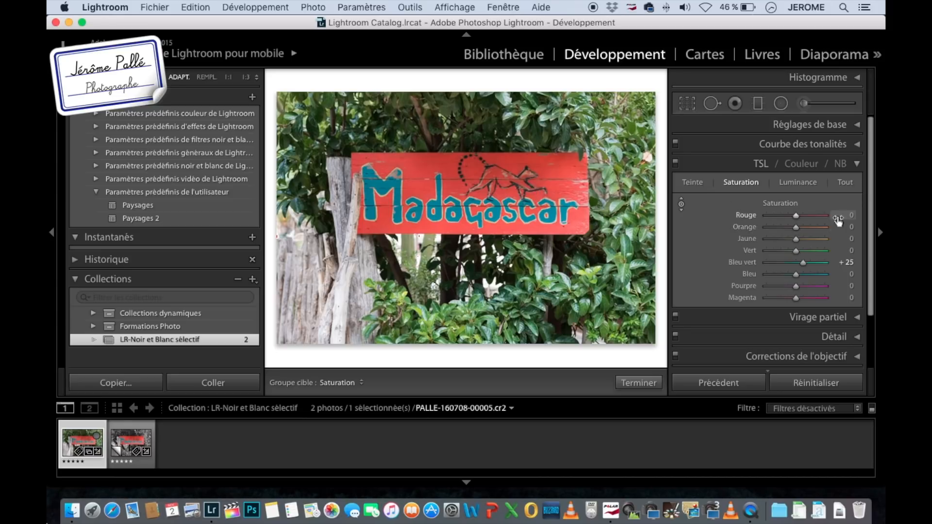
# Set the saturation of every colour from Orange through Magenta to -100, leaving only Rouge coloured.
pyautogui.moveTo(796, 228); pyautogui.dragTo(722, 251)
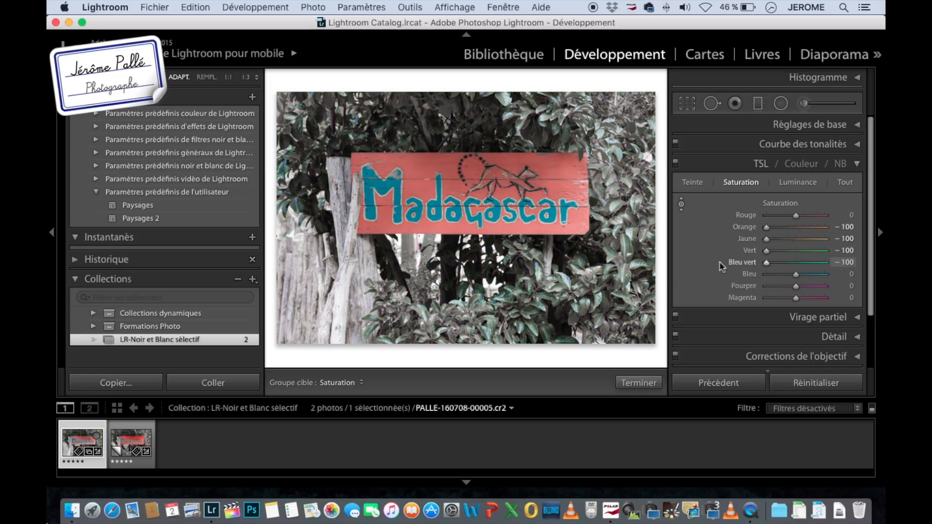
pyautogui.moveTo(795, 275); pyautogui.dragTo(723, 303)
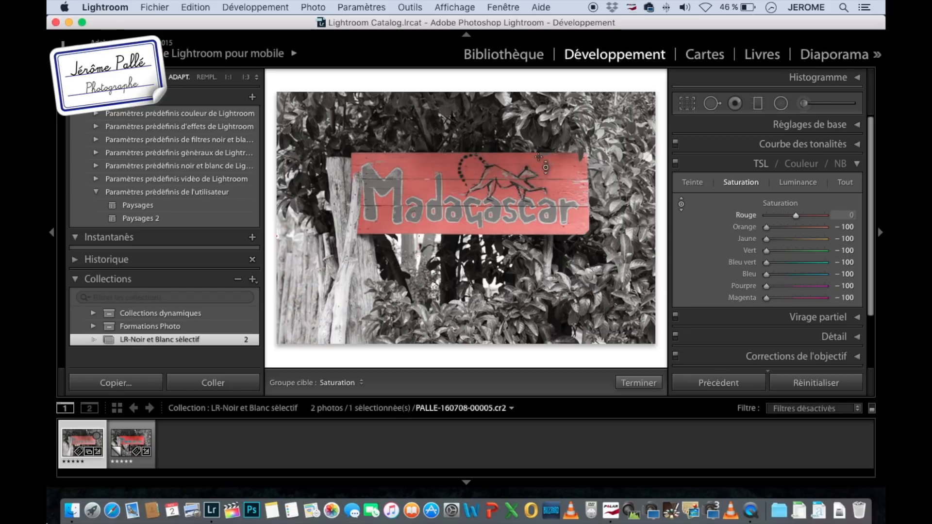
pyautogui.click(682, 208)
pyautogui.click(681, 205)
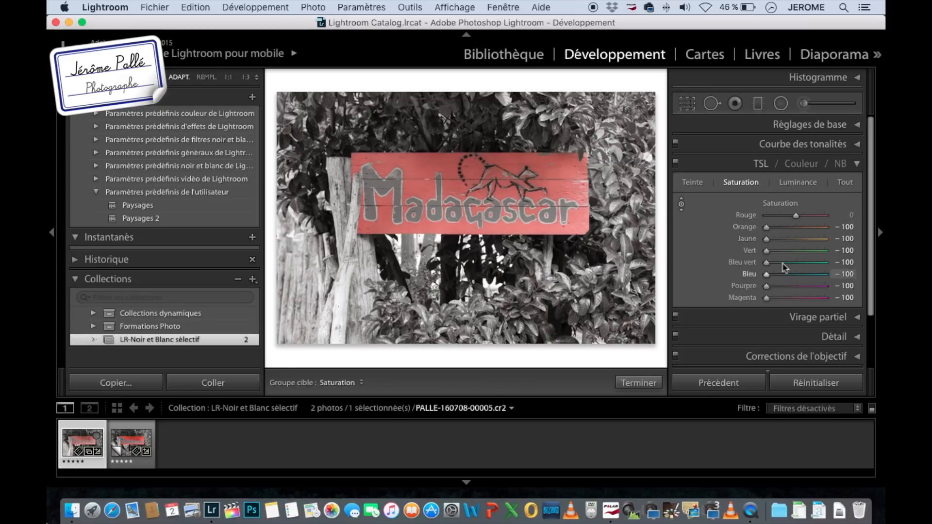
# Reset the saturation of every colour from Orange through Magenta to 0.
pyautogui.doubleClick(745, 227)
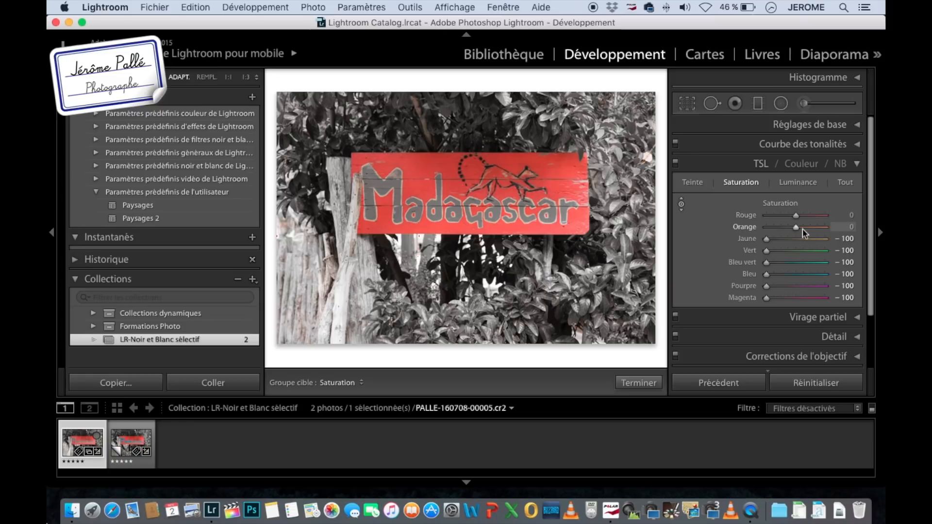
pyautogui.doubleClick(749, 242)
pyautogui.doubleClick(749, 275)
pyautogui.doubleClick(752, 286)
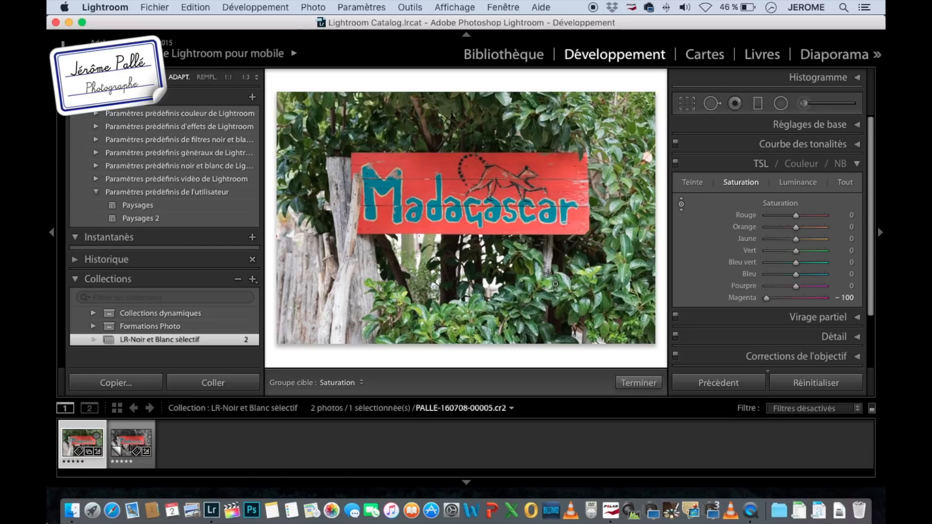
pyautogui.doubleClick(744, 300)
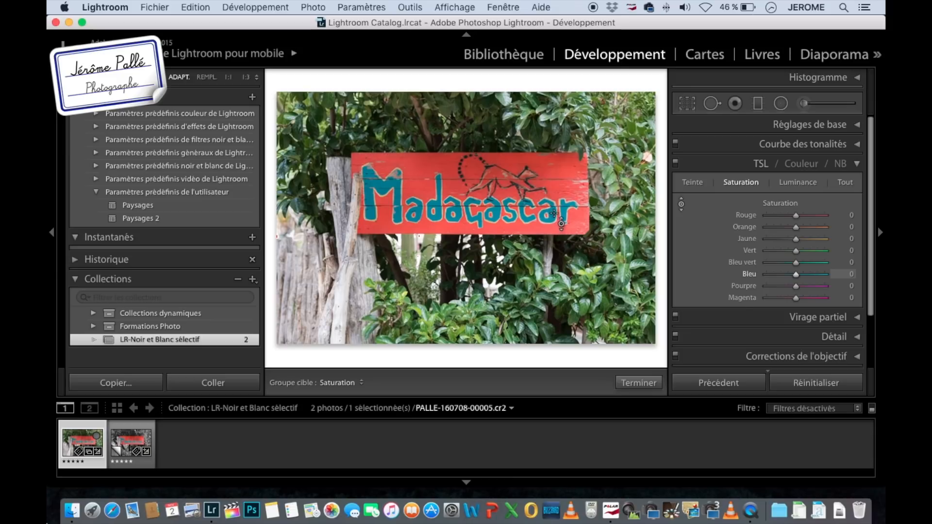
# Set the saturation of Jaune, Vert, Pourpre and Magenta to -100.
pyautogui.moveTo(796, 239); pyautogui.dragTo(730, 236)
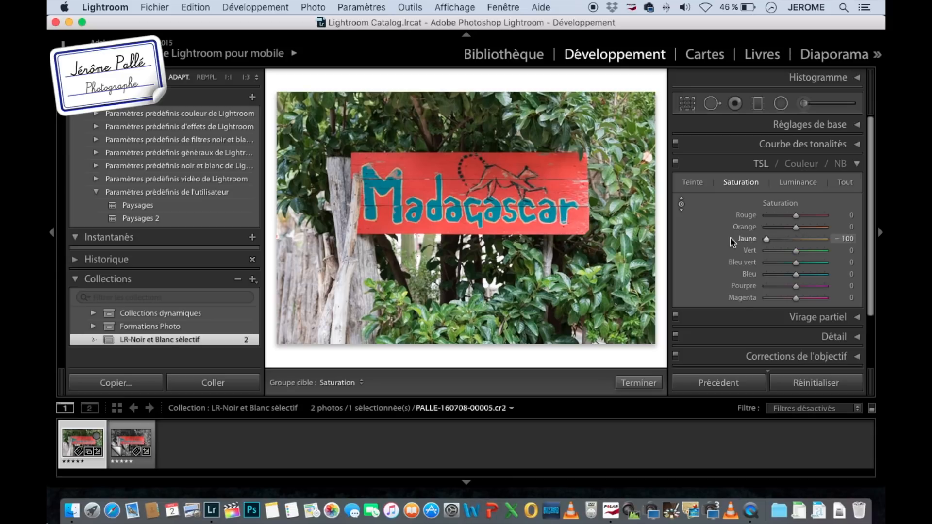
pyautogui.moveTo(795, 250); pyautogui.dragTo(745, 257)
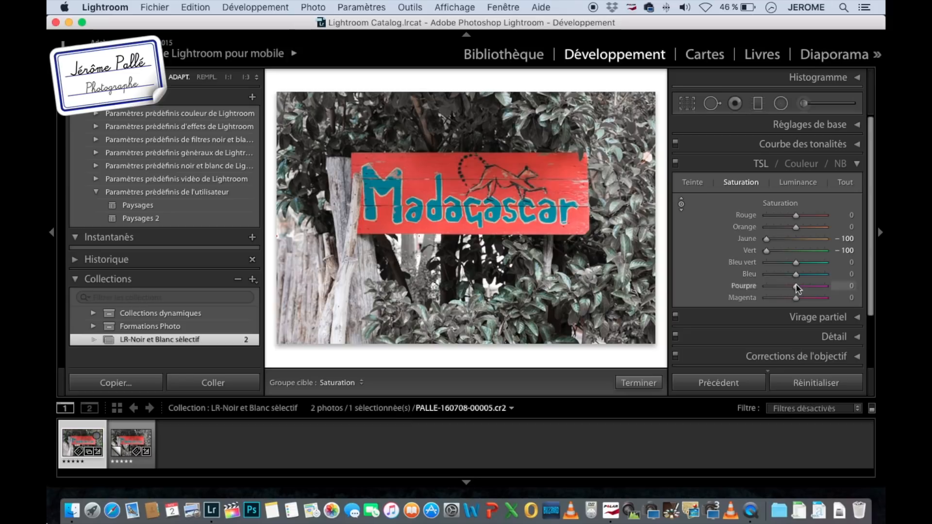
pyautogui.moveTo(745, 291); pyautogui.dragTo(721, 304)
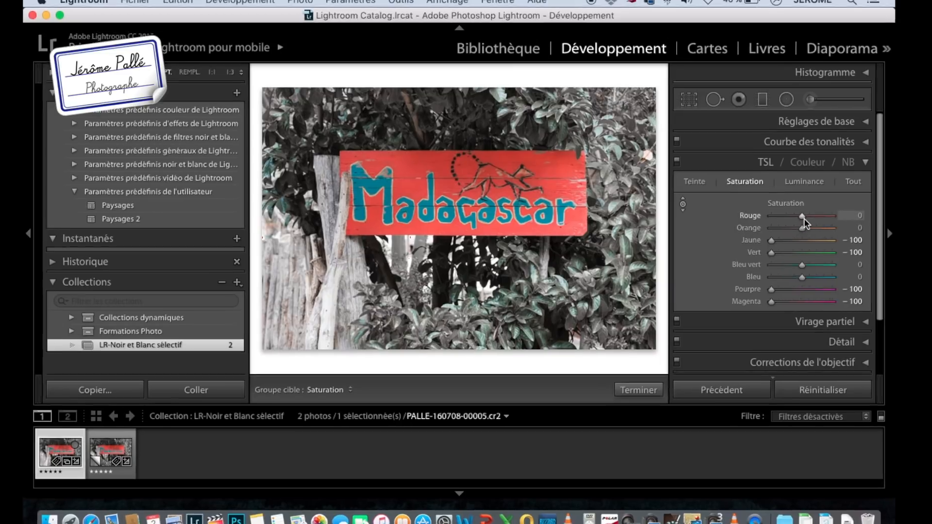
# Set the saturation of Rouge and Orange to +25.
pyautogui.moveTo(795, 216); pyautogui.dragTo(804, 217)
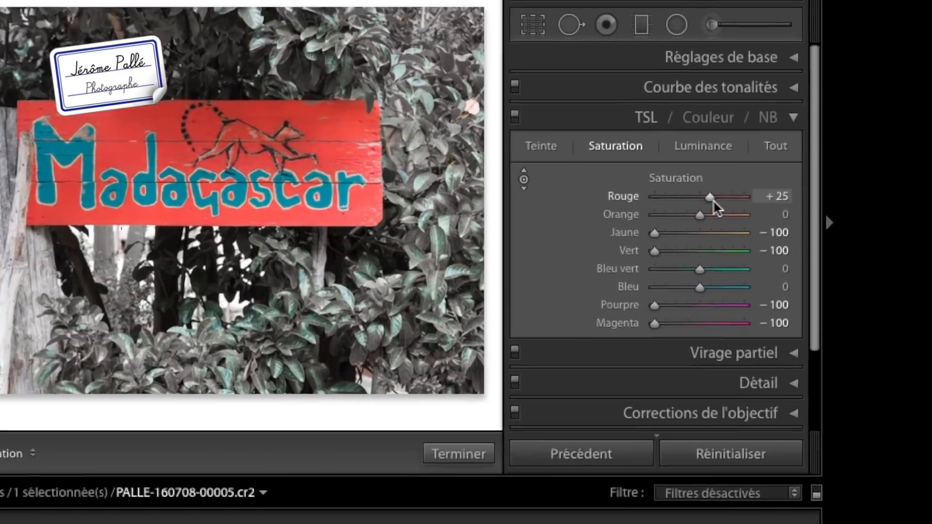
pyautogui.moveTo(714, 201); pyautogui.dragTo(712, 201)
pyautogui.click(783, 213)
pyautogui.write('25')
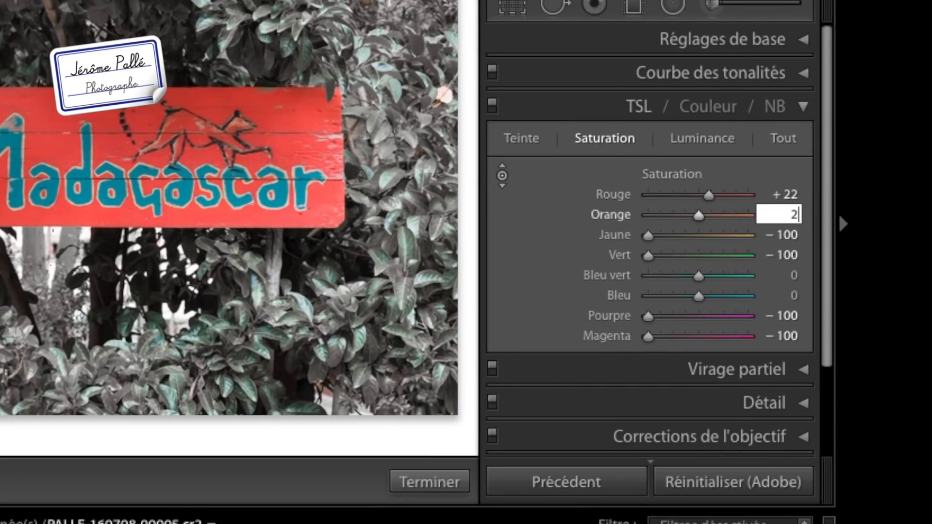
pyautogui.press('Return')
pyautogui.click(789, 196)
pyautogui.write('25')
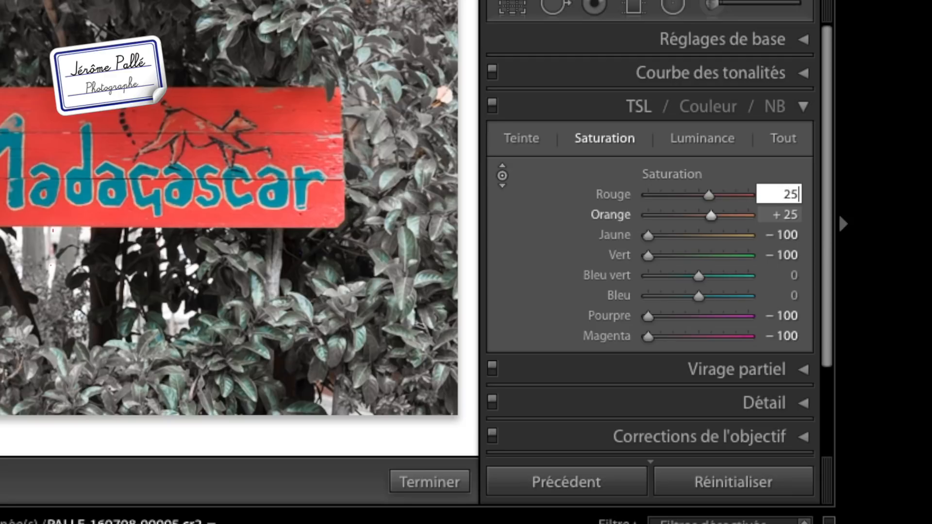
# Set the saturation of Bleu and Bleu vert to +25 and leave targeted adjustment.
pyautogui.click(791, 295)
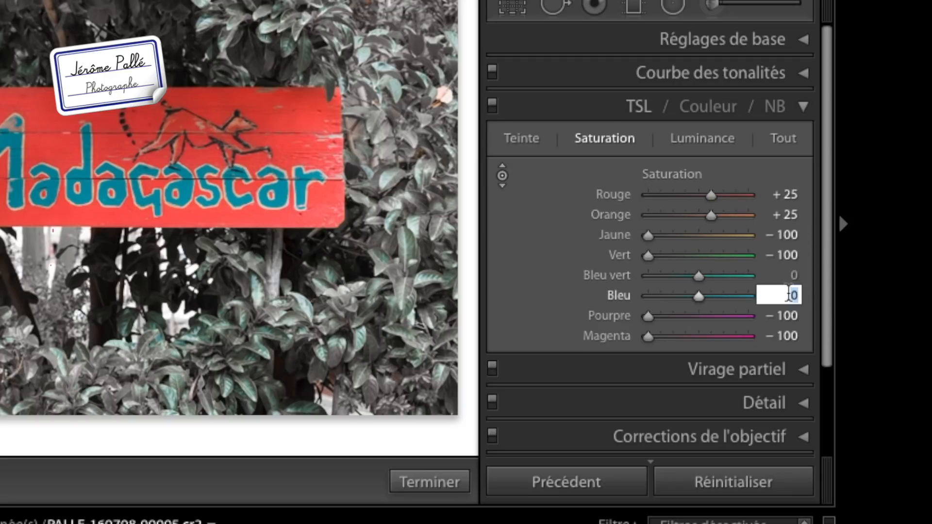
pyautogui.write('25')
pyautogui.press('Tab')
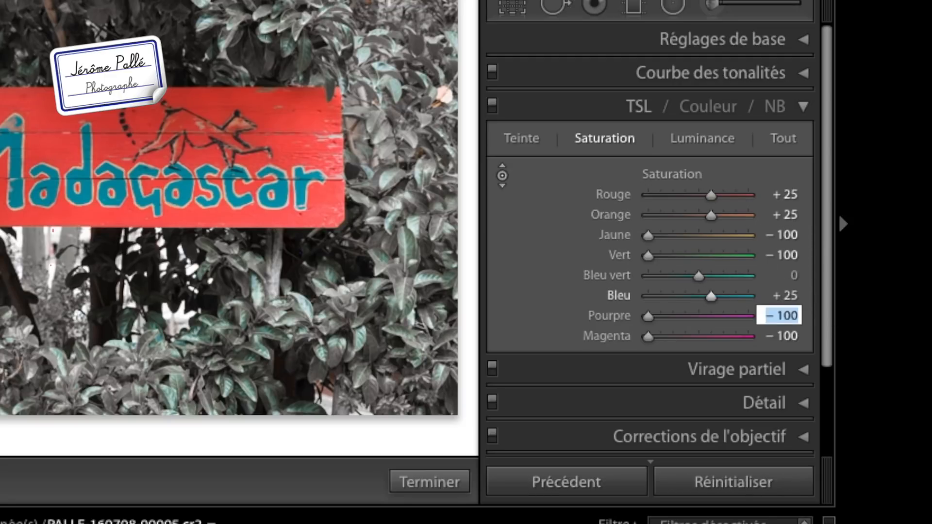
pyautogui.hotkey('shift', 'Tab')
pyautogui.hotkey('shift', 'Tab')
pyautogui.write('26')
pyautogui.press('BackSpace')
pyautogui.write('5')
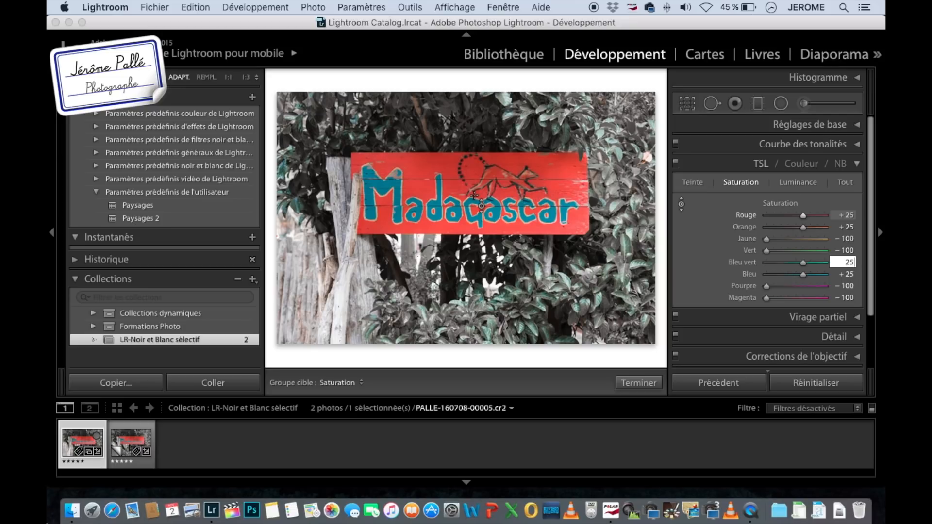
pyautogui.click(688, 222)
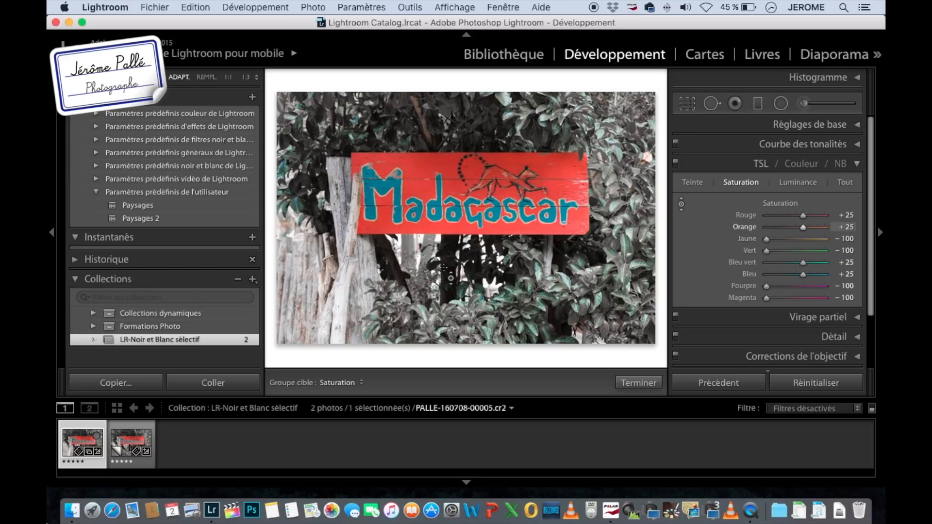
pyautogui.press('Escape')
# Start an adjustment brush mask on the foliage above the sign, display its mask overlay and hide the edit pins.
pyautogui.click(308, 186)
pyautogui.moveTo(313, 185); pyautogui.dragTo(504, 216)
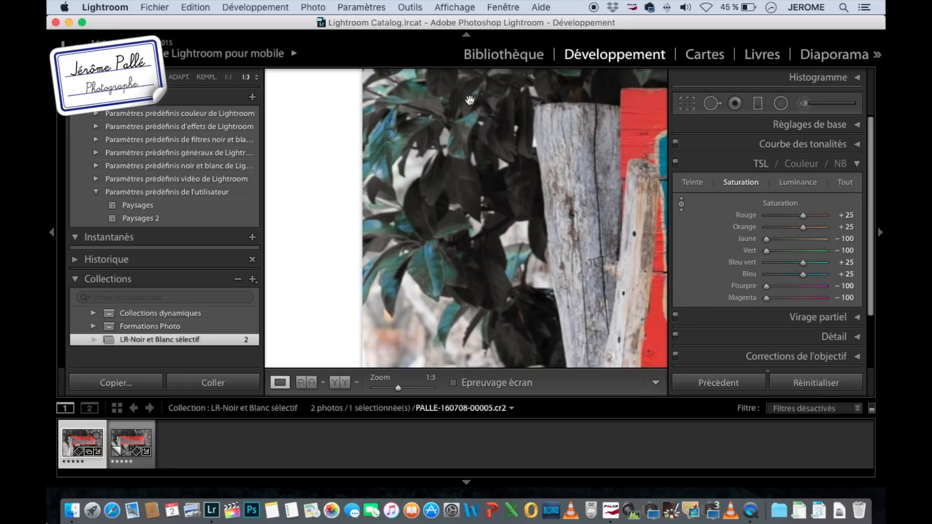
pyautogui.click(513, 205)
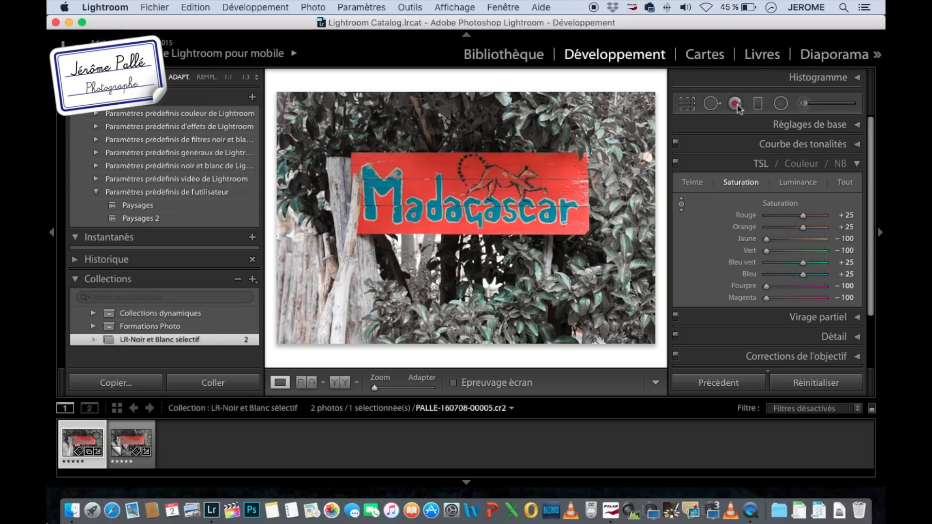
pyautogui.click(803, 105)
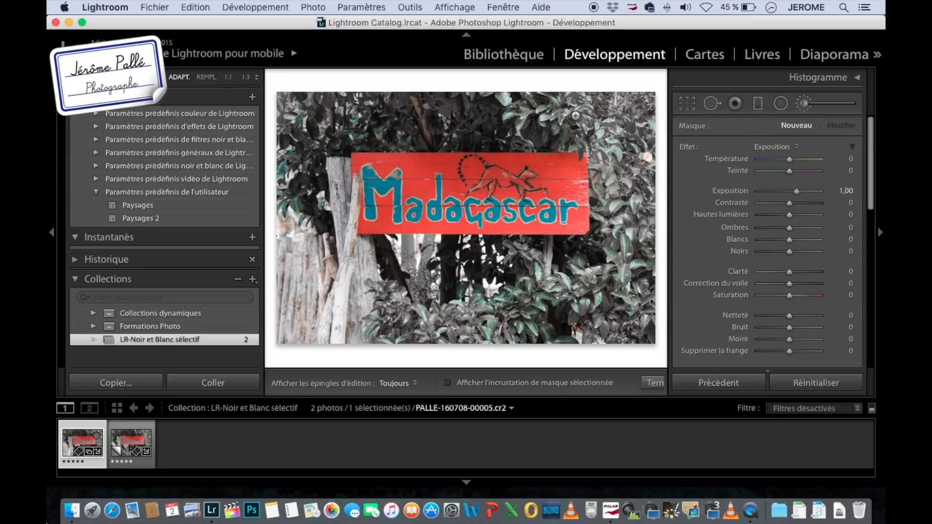
pyautogui.click(575, 115)
pyautogui.moveTo(537, 115); pyautogui.dragTo(434, 115)
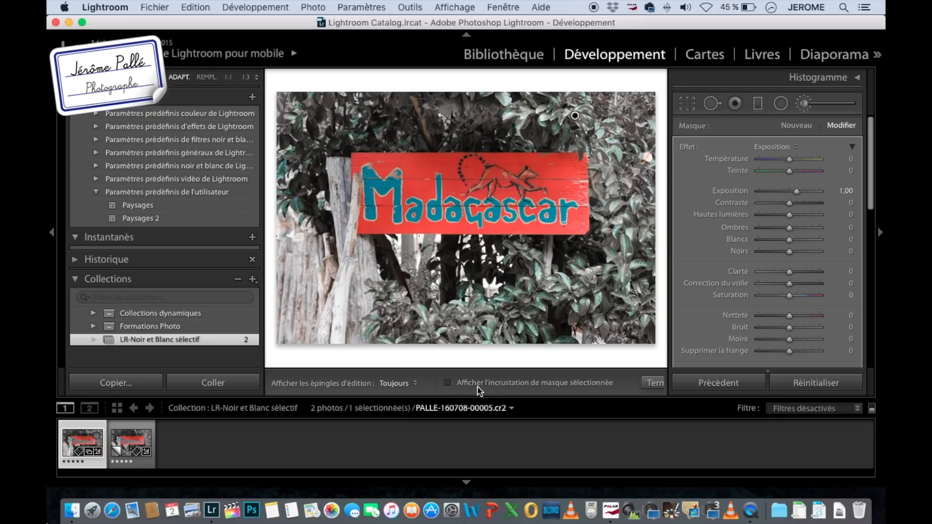
pyautogui.click(448, 384)
pyautogui.press('h')
# Paint the brush mask over the whole background around the Madagascar sign and show the edit pins again.
pyautogui.moveTo(540, 107)
pyautogui.mouseDown()
pyautogui.moveTo(618, 99)
pyautogui.moveTo(592, 104)
pyautogui.moveTo(635, 127)
pyautogui.moveTo(625, 159)
pyautogui.moveTo(637, 156)
pyautogui.moveTo(620, 154)
pyautogui.moveTo(623, 170)
pyautogui.moveTo(643, 162)
pyautogui.moveTo(622, 198)
pyautogui.moveTo(605, 151)
pyautogui.moveTo(606, 227)
pyautogui.mouseUp()
pyautogui.moveTo(644, 283)
pyautogui.mouseDown()
pyautogui.moveTo(644, 320)
pyautogui.moveTo(618, 274)
pyautogui.moveTo(526, 262)
pyautogui.moveTo(311, 263)
pyautogui.moveTo(359, 289)
pyautogui.moveTo(238, 303)
pyautogui.moveTo(379, 318)
pyautogui.moveTo(247, 345)
pyautogui.mouseUp()
pyautogui.moveTo(295, 141); pyautogui.dragTo(513, 96)
pyautogui.moveTo(570, 115)
pyautogui.mouseDown()
pyautogui.moveTo(466, 135)
pyautogui.moveTo(542, 133)
pyautogui.moveTo(253, 126)
pyautogui.moveTo(284, 183)
pyautogui.moveTo(291, 162)
pyautogui.moveTo(304, 253)
pyautogui.moveTo(333, 142)
pyautogui.moveTo(334, 243)
pyautogui.mouseUp()
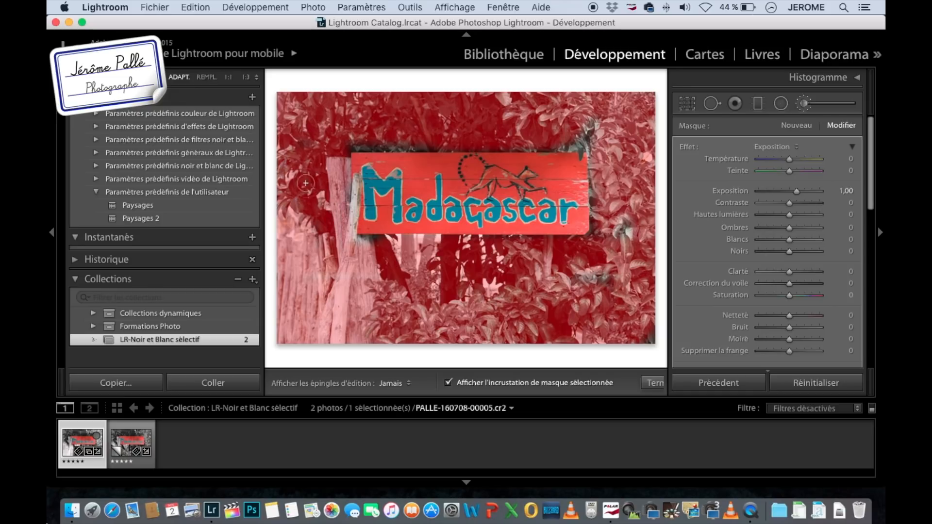
pyautogui.press('h')
pyautogui.press('h')
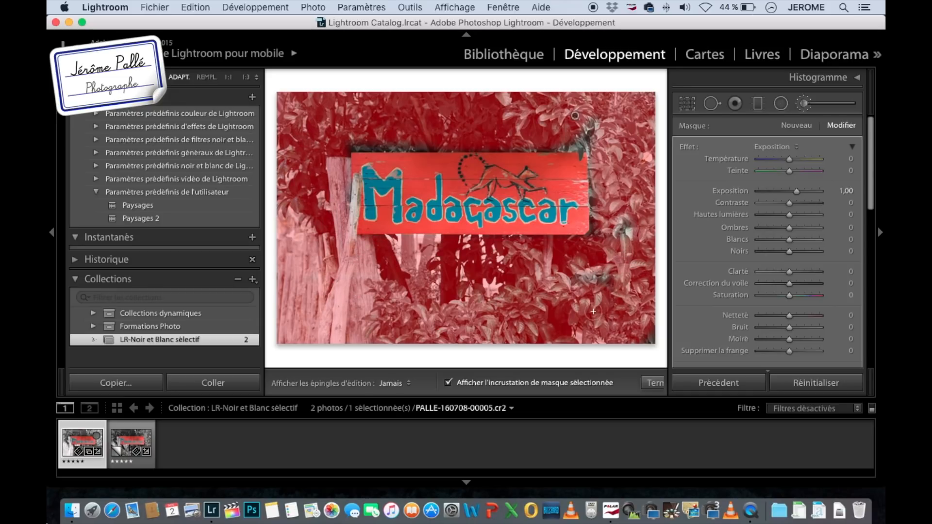
pyautogui.press('h')
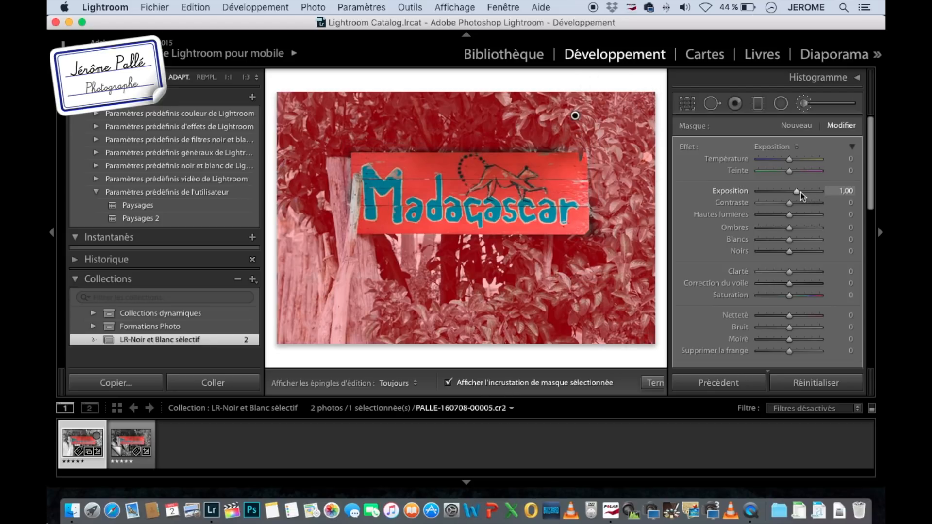
# Hide the mask overlay and set the mask's exposure to 4.00 and then -4.00 to check its coverage.
pyautogui.moveTo(799, 193); pyautogui.dragTo(825, 192)
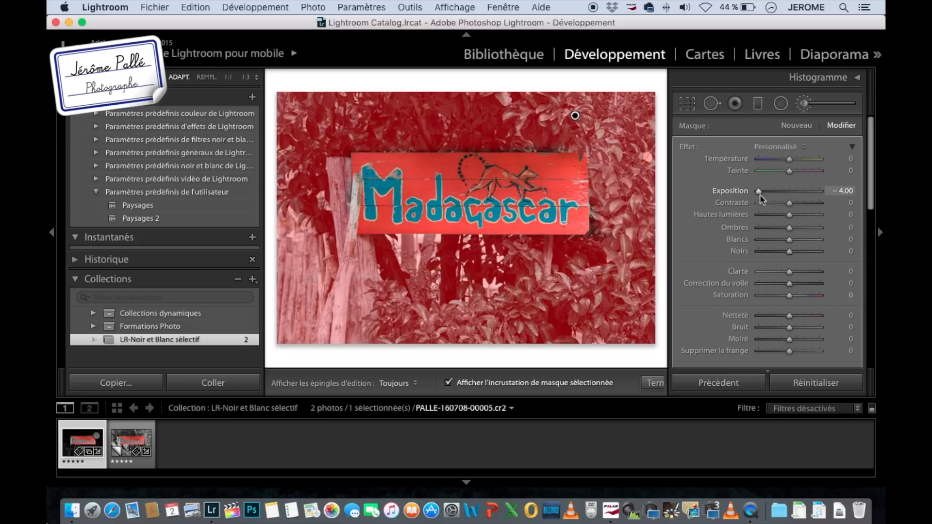
pyautogui.click(447, 382)
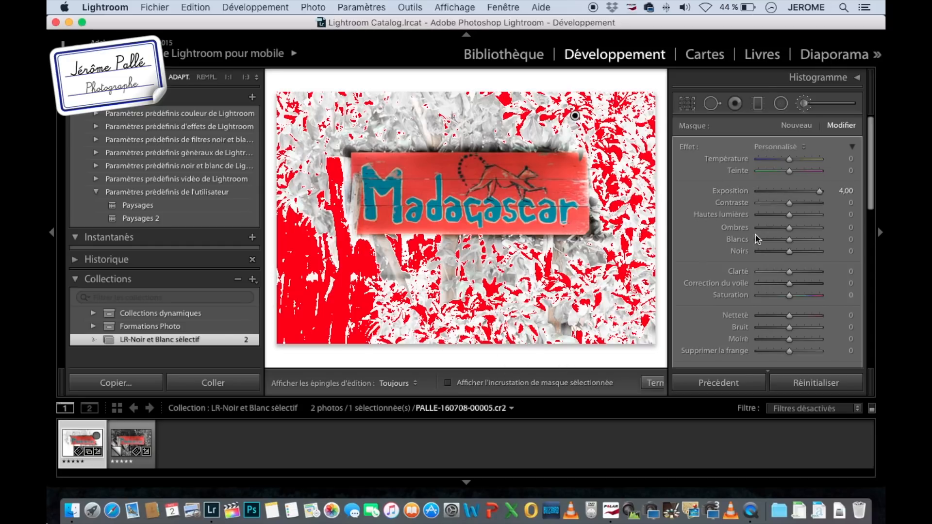
pyautogui.moveTo(824, 193); pyautogui.dragTo(750, 195)
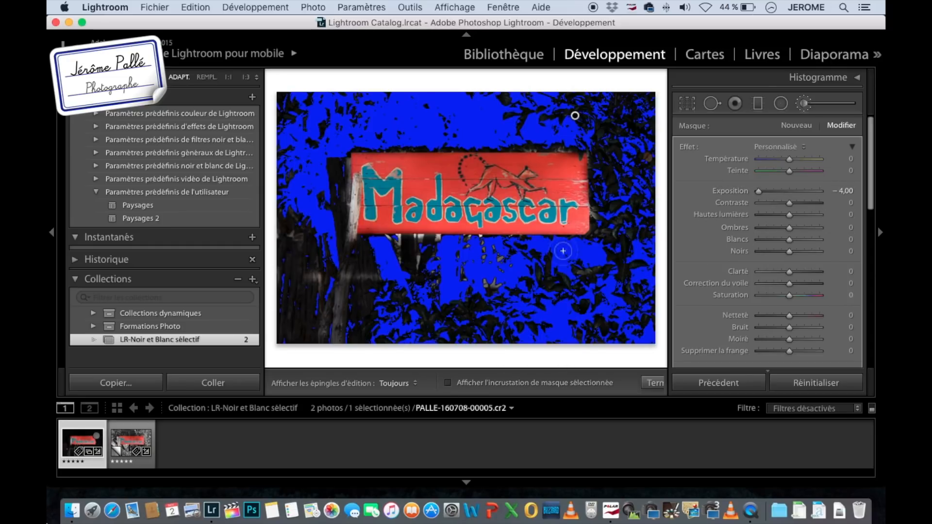
# Try extending the mask over the wooden post beside the sign, and undo that brush stroke.
pyautogui.press('h')
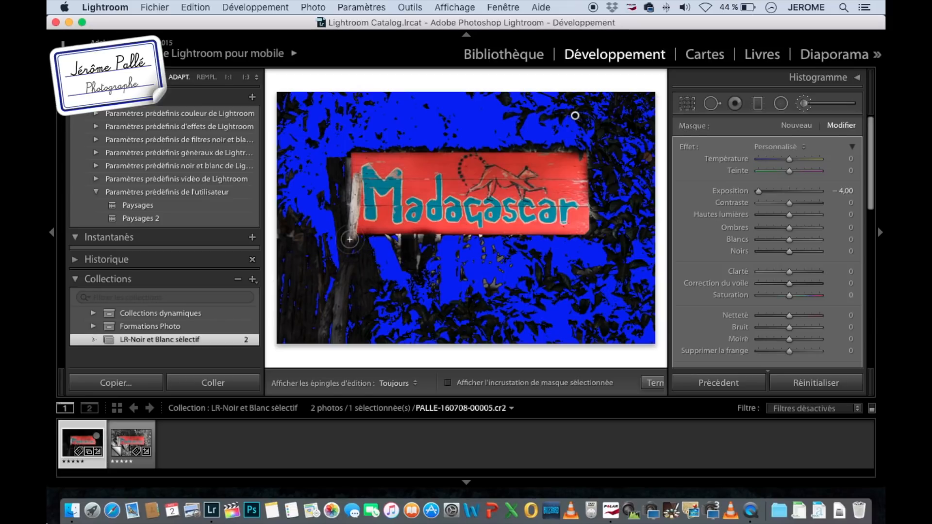
pyautogui.press('h')
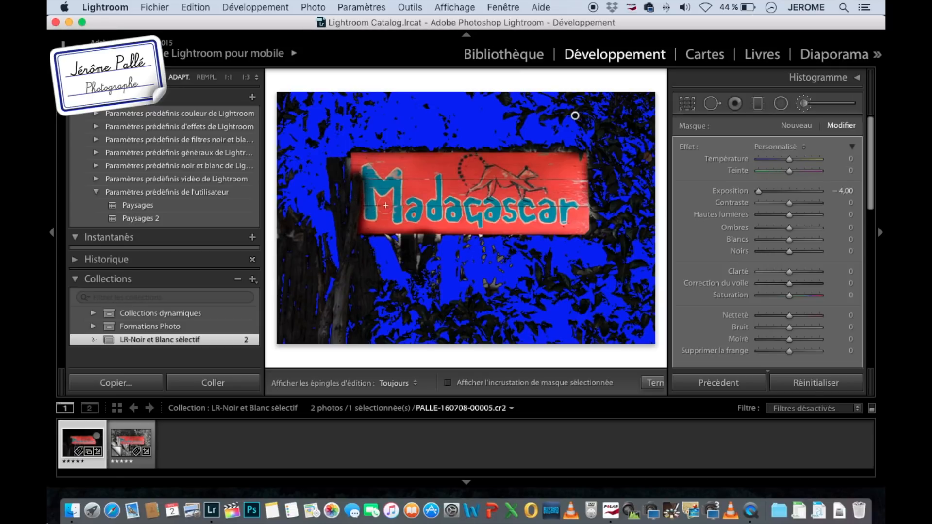
pyautogui.press('super+z')
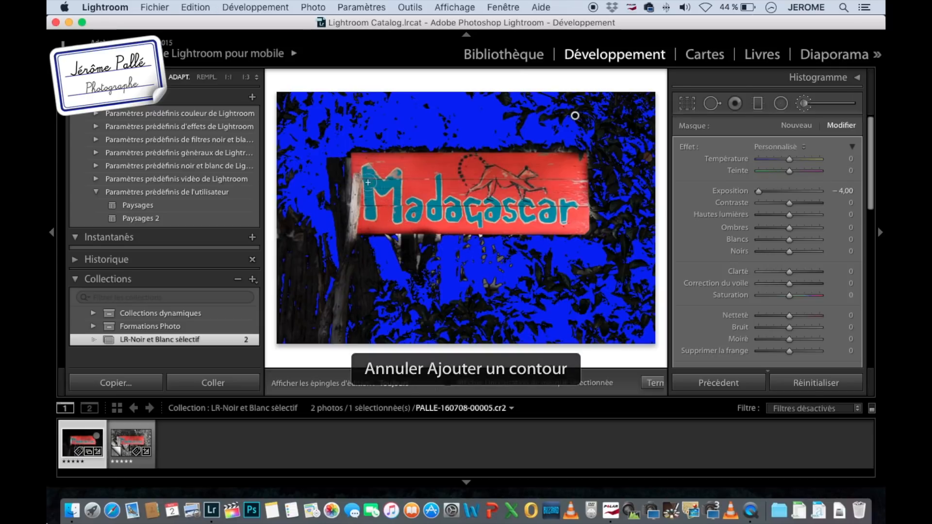
# Reset the mask's exposure to 0.00, set its saturation to -100 and close the adjustment brush.
pyautogui.doubleClick(758, 191)
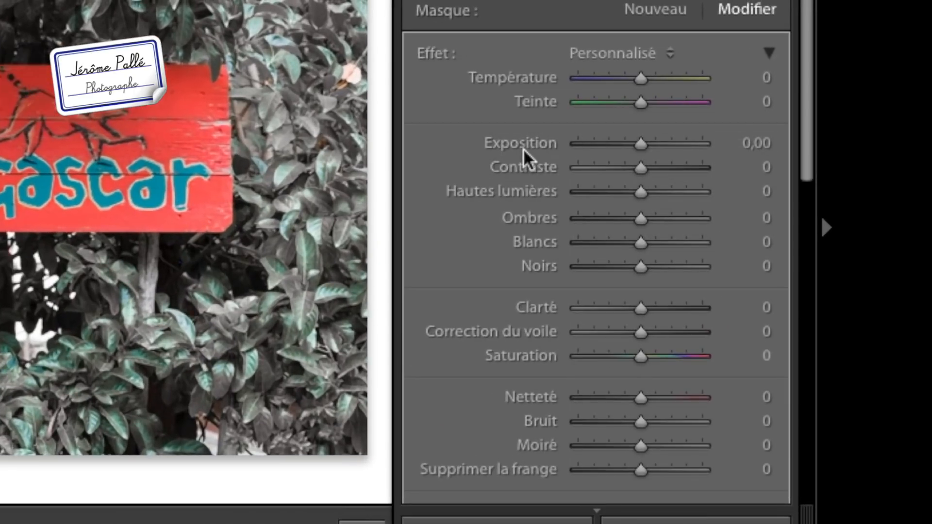
pyautogui.moveTo(641, 360); pyautogui.dragTo(513, 360)
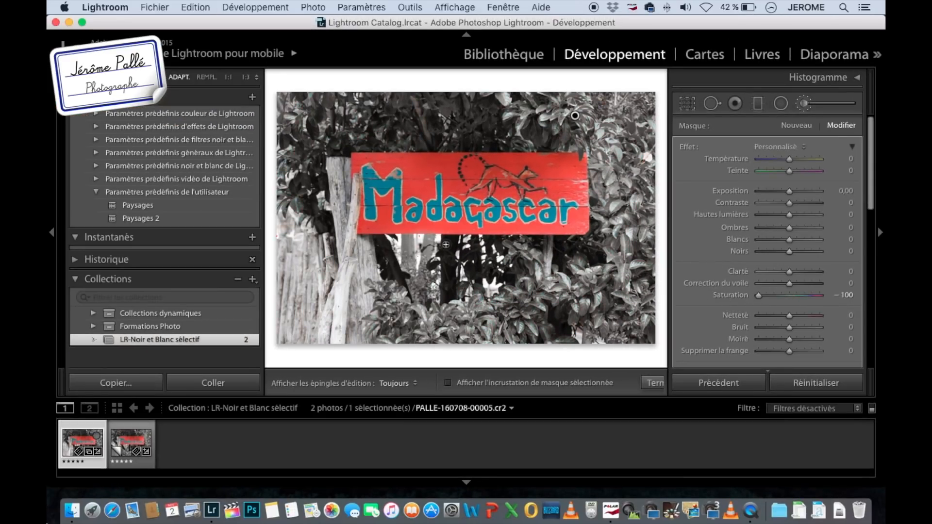
pyautogui.click(362, 215)
pyautogui.press('Escape')
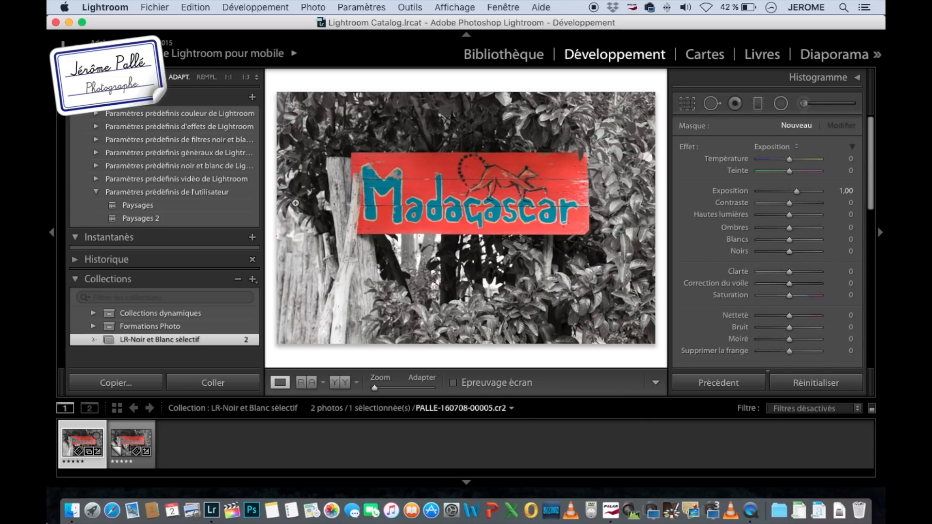
# Examine up close the foliage and wooden post beside the sign for remaining colour.
pyautogui.moveTo(368, 198)
pyautogui.mouseDown()
pyautogui.moveTo(576, 193)
pyautogui.moveTo(519, 170)
pyautogui.moveTo(451, 171)
pyautogui.mouseUp()
pyautogui.click(472, 194)
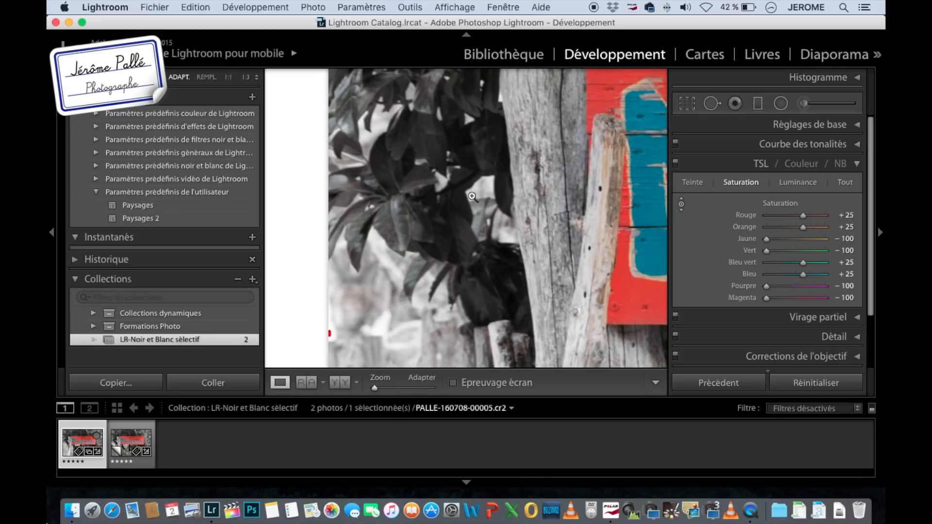